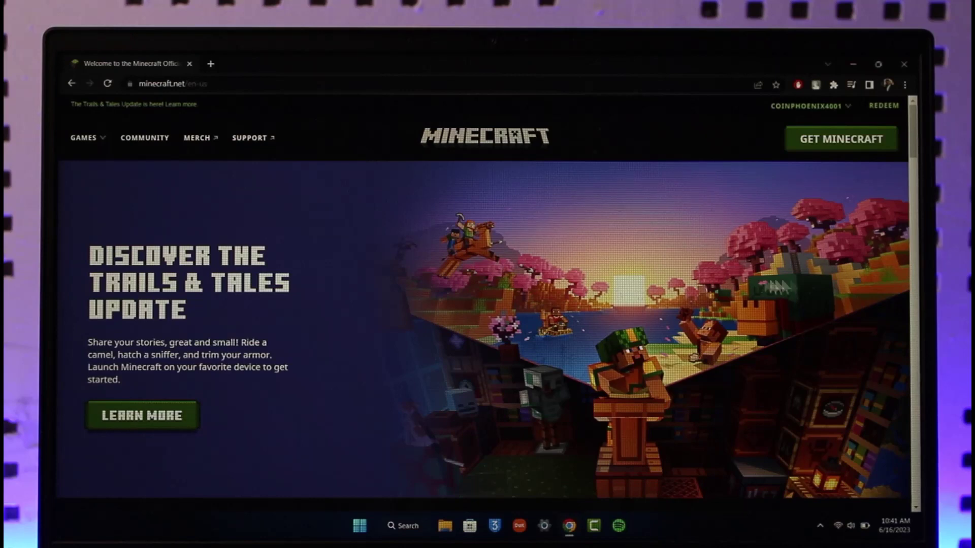
Step: Go from the username menu to the Minecraft profile and open My Account
{"action": "left_click", "coordinate": [807, 107]}
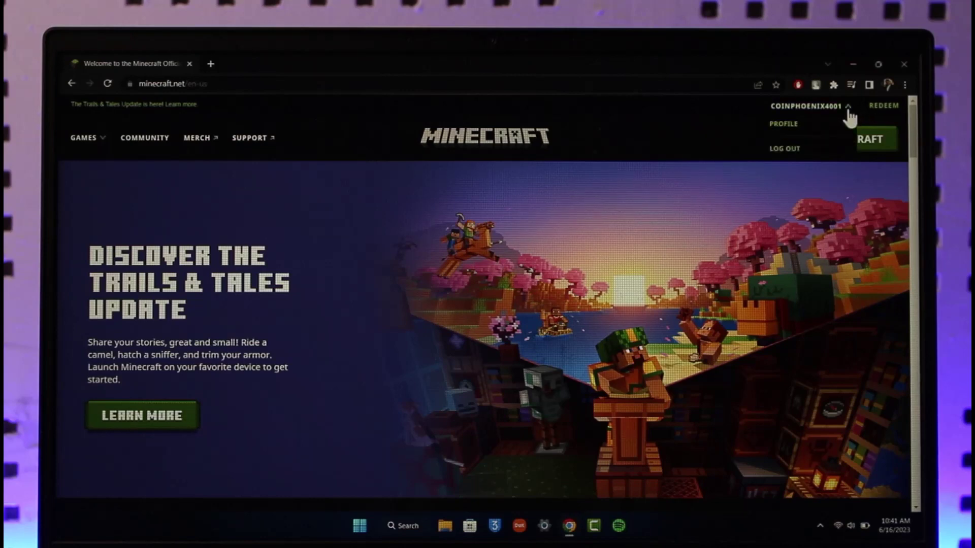
{"action": "left_click", "coordinate": [801, 130]}
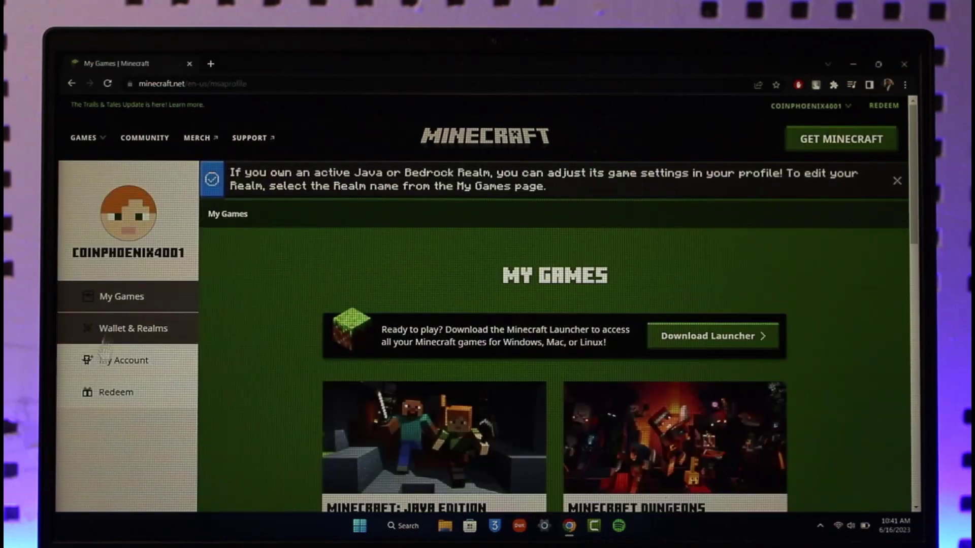
{"action": "left_click", "coordinate": [108, 363]}
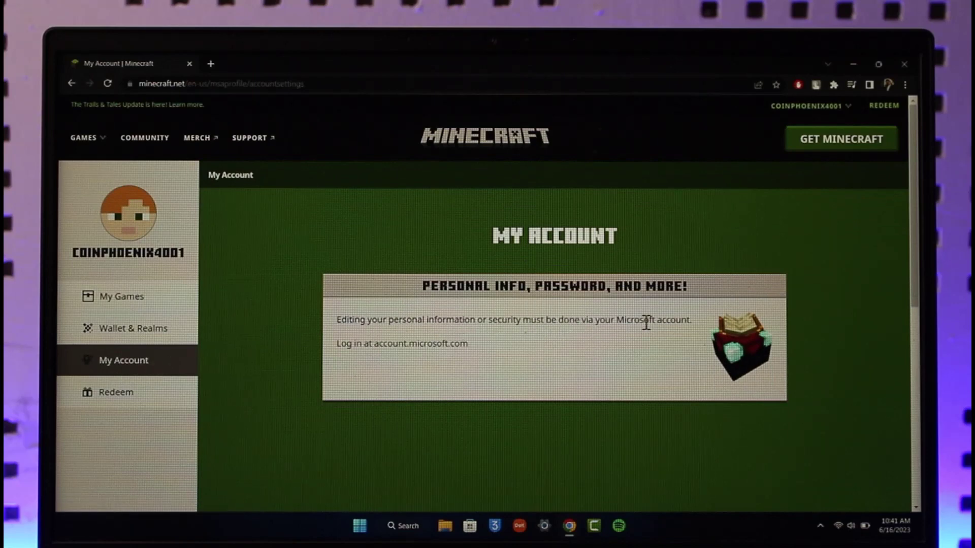
Step: Log in at account.microsoft.com and open Your info down to the Account info section
{"action": "left_click", "coordinate": [422, 345]}
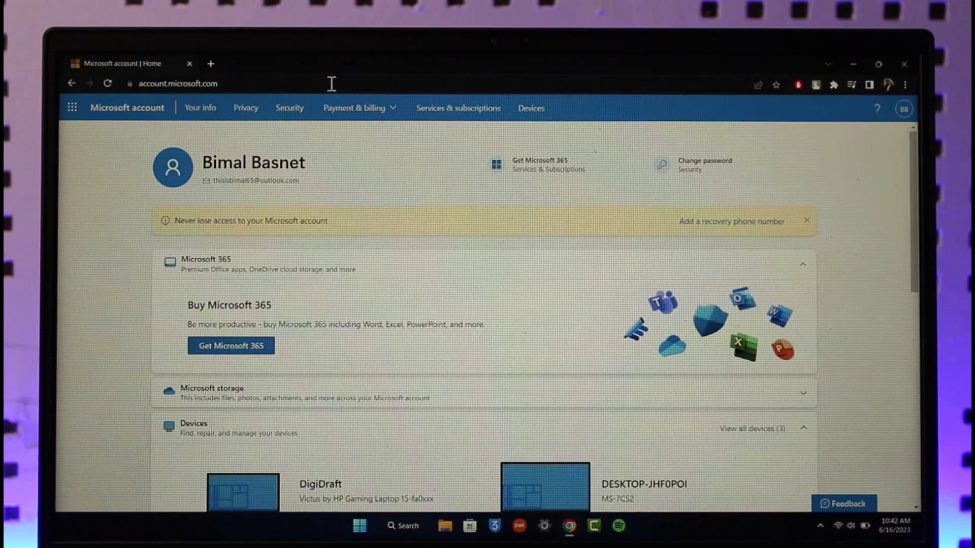
{"action": "left_click", "coordinate": [207, 116]}
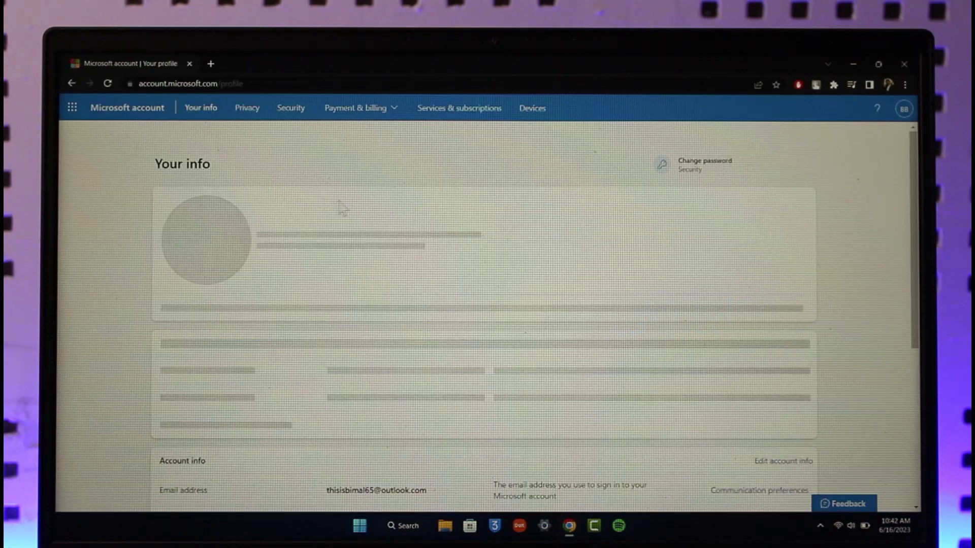
{"action": "scroll", "coordinate": [354, 305], "scroll_direction": "down", "scroll_amount": 3}
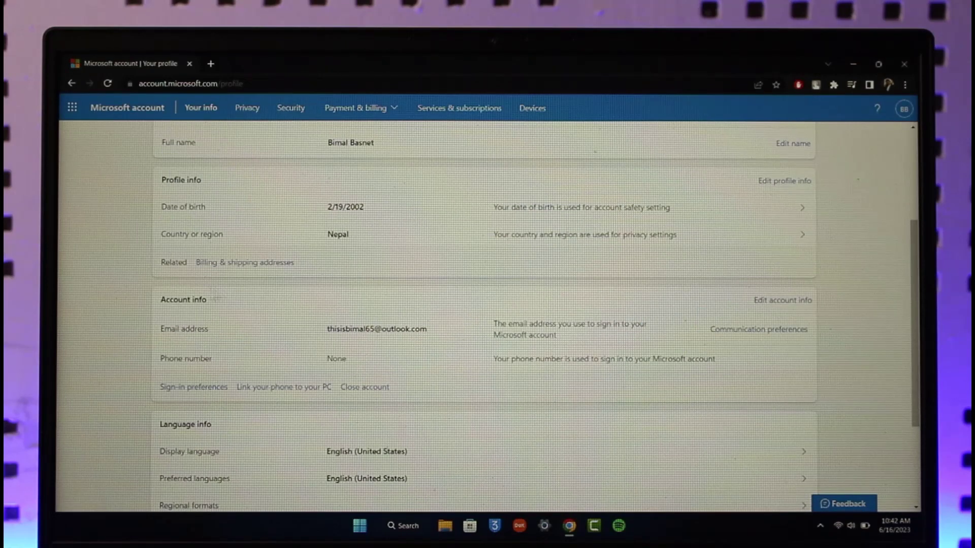
{"action": "double_click", "coordinate": [167, 299]}
{"action": "left_click", "coordinate": [194, 330]}
Step: Verify the password to reach Manage how you sign in and highlight the primary alias email
{"action": "left_click", "coordinate": [781, 300]}
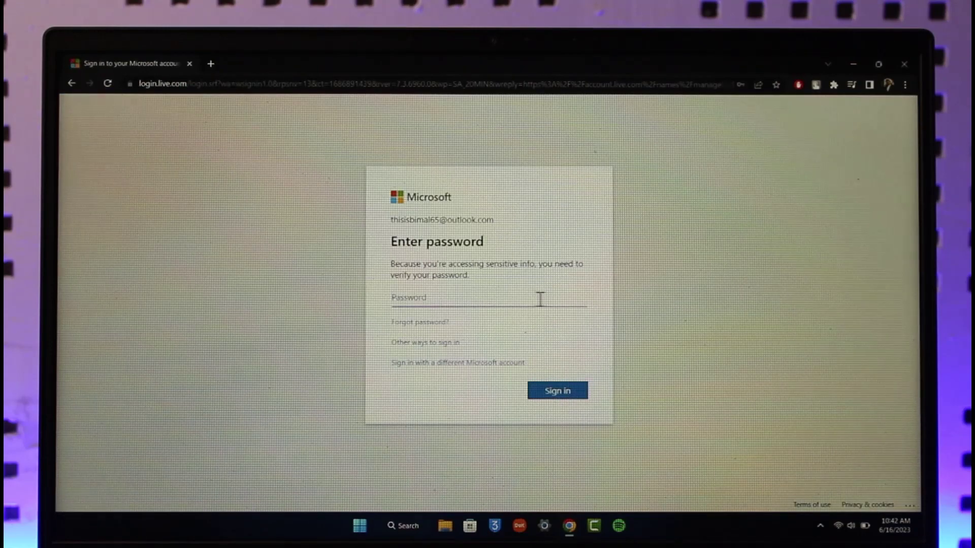
{"action": "left_click", "coordinate": [558, 391]}
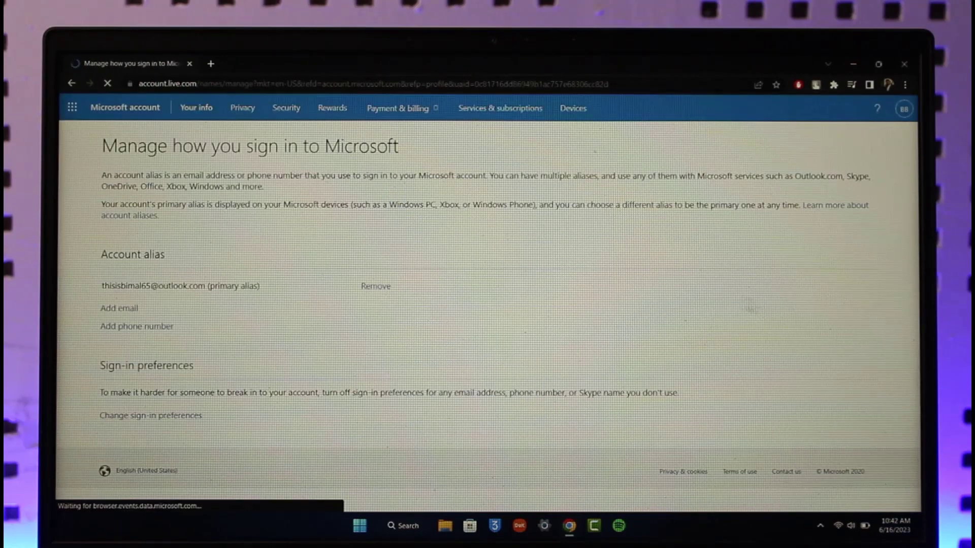
{"action": "left_click_drag", "start_coordinate": [102, 286], "coordinate": [256, 288]}
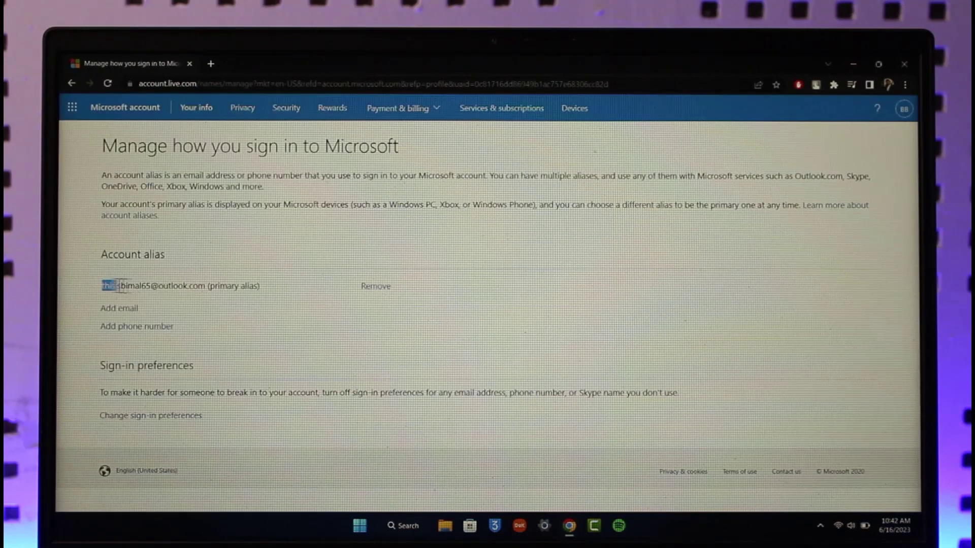
{"action": "left_click", "coordinate": [263, 289]}
Step: Bring up the Add an alias email form, then cancel it
{"action": "left_click", "coordinate": [122, 309]}
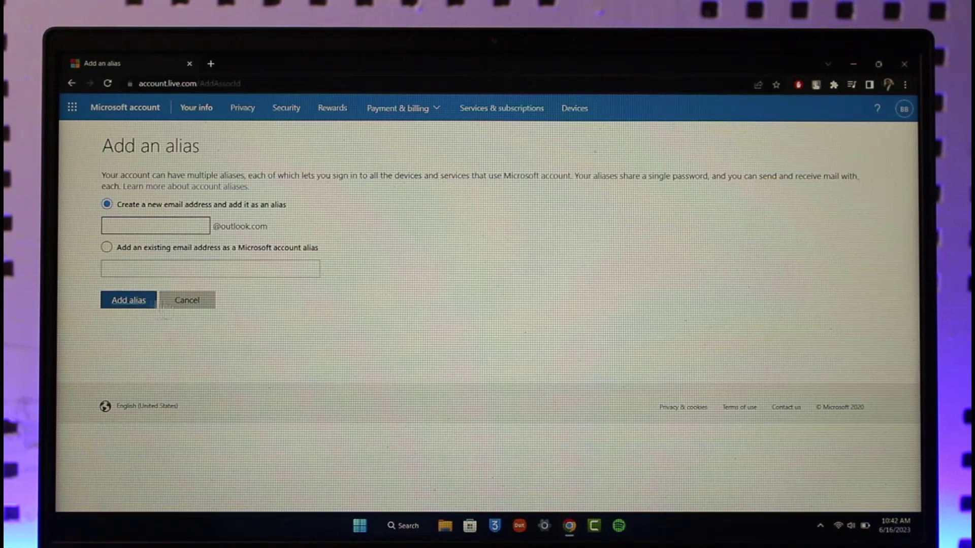
{"action": "left_click", "coordinate": [186, 300]}
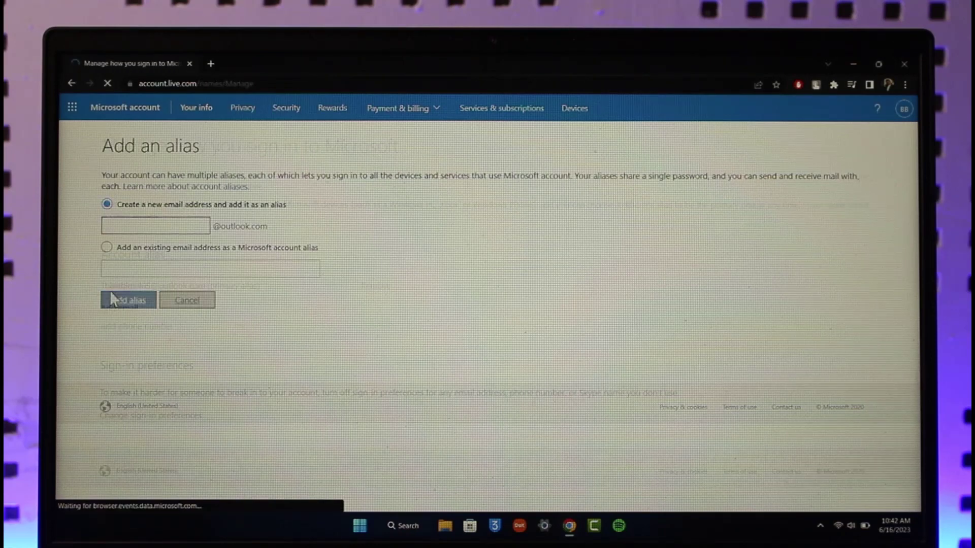